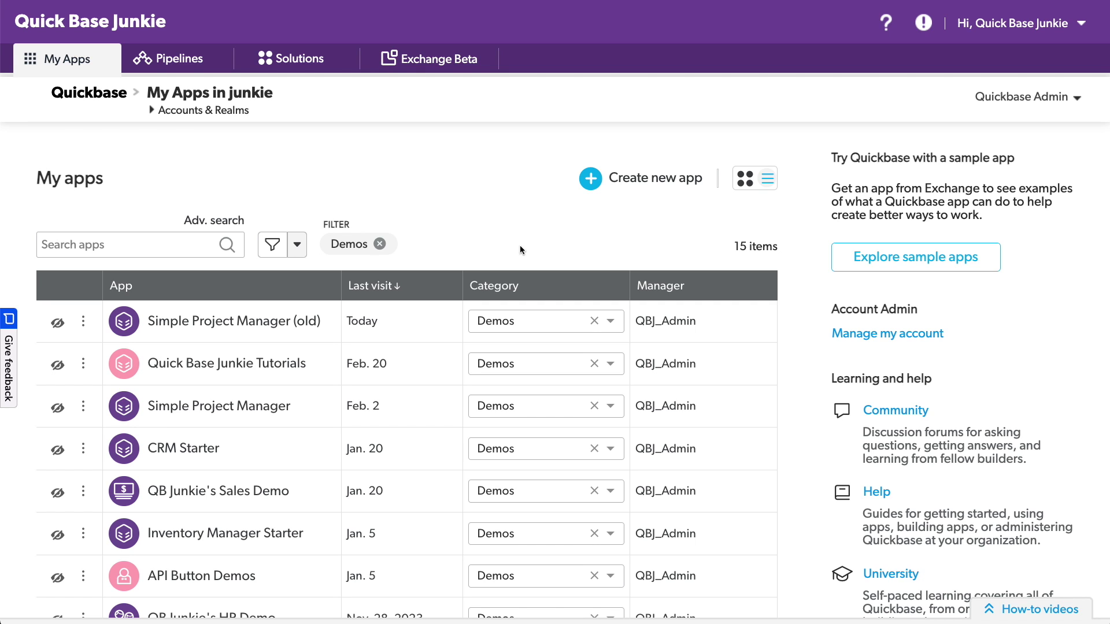
Step: Start a new app from the My Apps page to see the creation options
{"action": "left_click", "coordinate": [625, 189]}
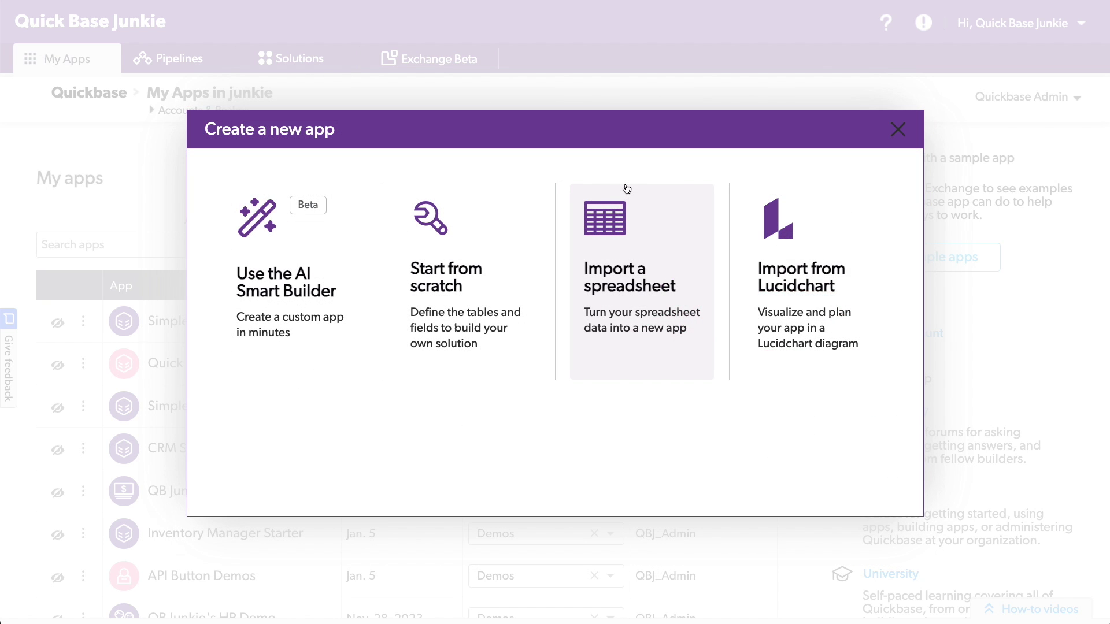
Step: Use the AI Smart Builder, paste the Manufacturing app's purpose and tracked items, and submit
{"action": "left_click", "coordinate": [311, 262]}
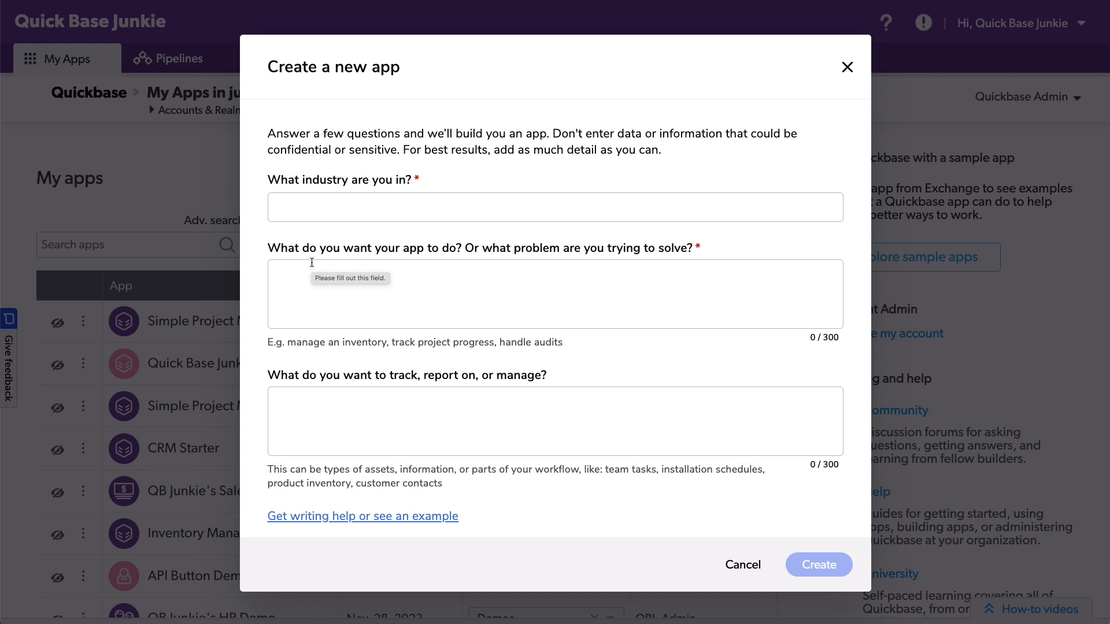
{"action": "left_click", "coordinate": [335, 210]}
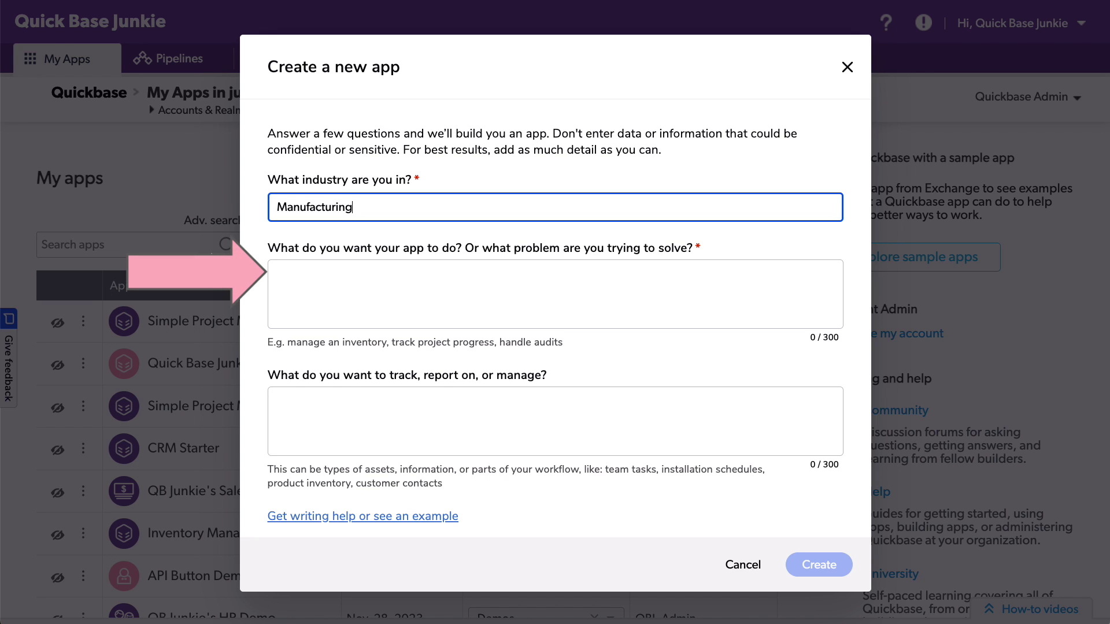
{"action": "left_click", "coordinate": [288, 273]}
{"action": "type", "text": "Track and manage customer orders, manage internal projects & tasks, report on KPIs by product line, track monthly sales metrics, Track customer sales by product line."}
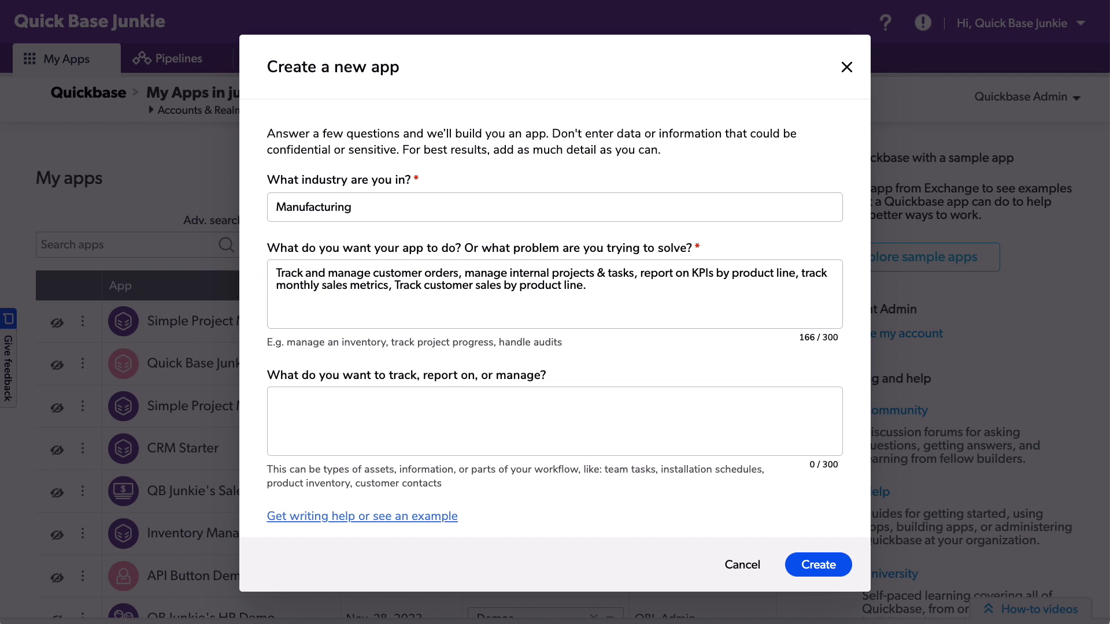
{"action": "left_click", "coordinate": [504, 404]}
{"action": "type", "text": "Customers, Orders, Line Items, Products, Product lines, Projects, Tasks, Monthly Metrics"}
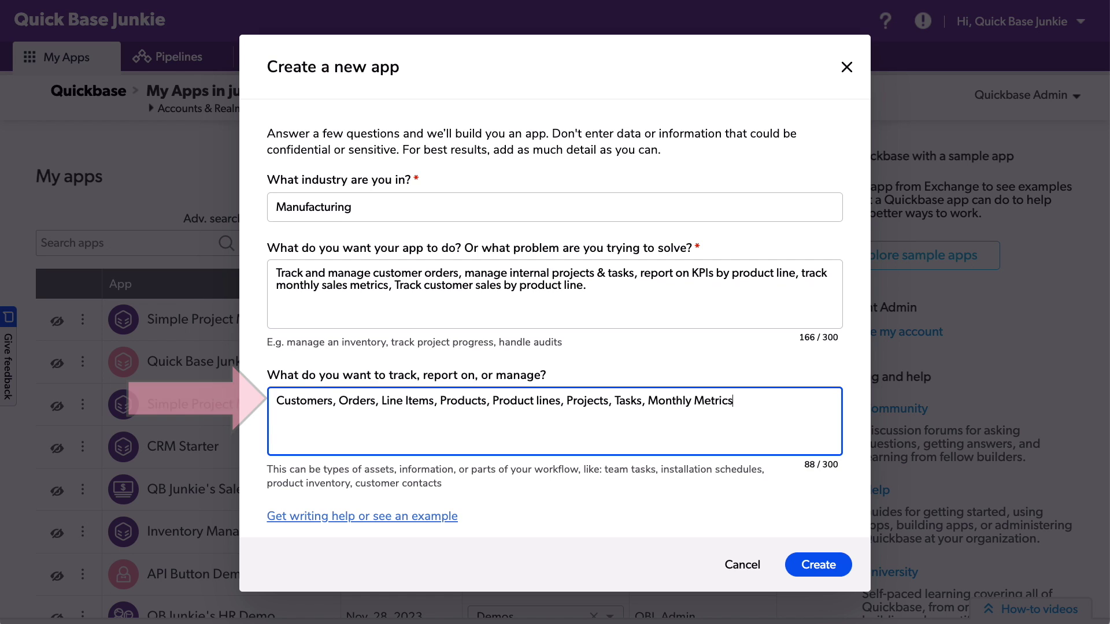
{"action": "left_click", "coordinate": [835, 570]}
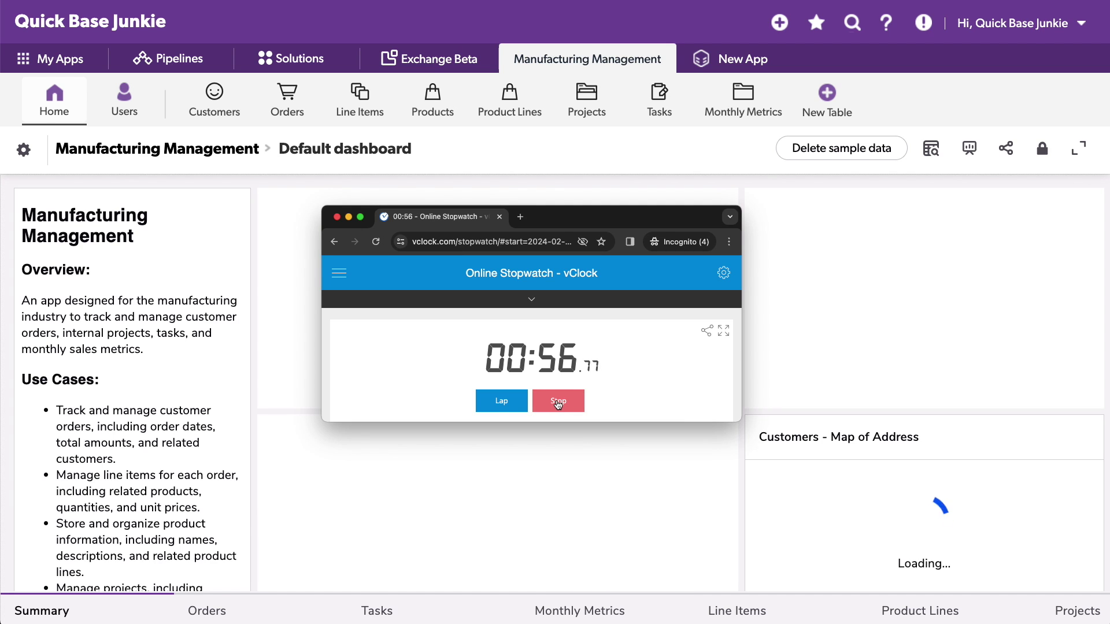
Step: Let generation finish until the Manufacturing Management dashboard with its charts appears
{"action": "left_click", "coordinate": [558, 402]}
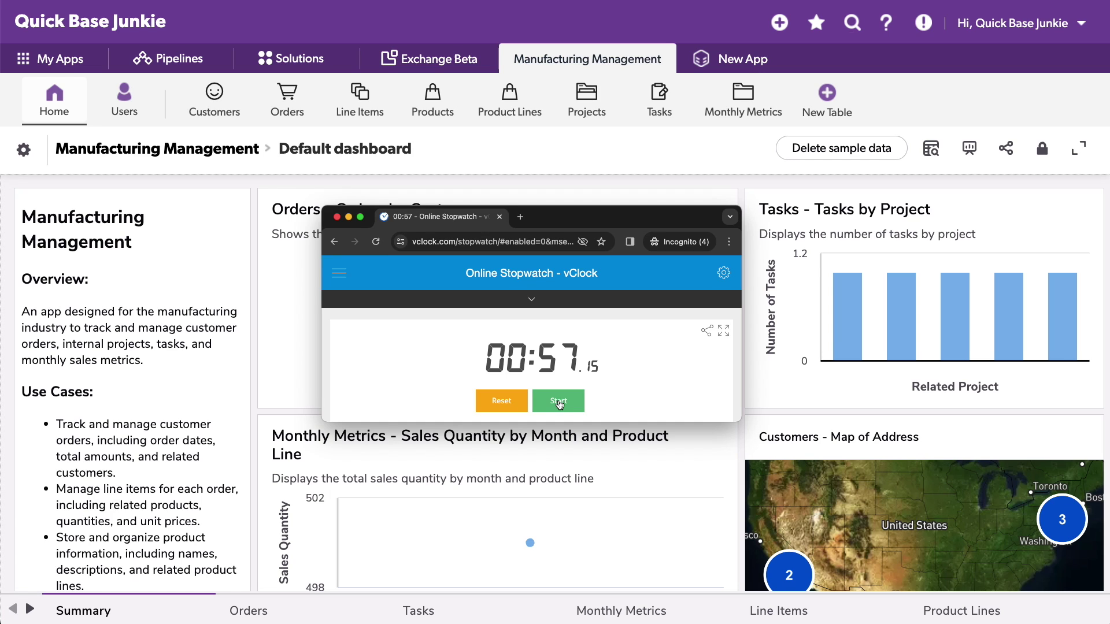
Step: Switch to the Customers table report listing the 5 sample customers
{"action": "left_click_drag", "start_coordinate": [646, 222], "coordinate": [0, 173]}
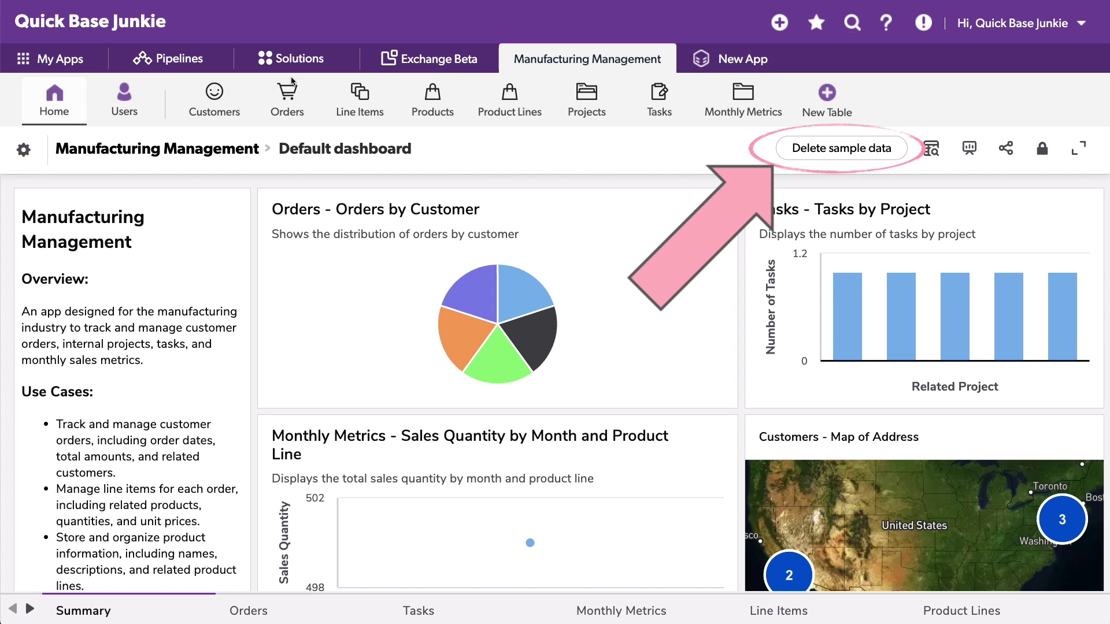
{"action": "left_click", "coordinate": [213, 94]}
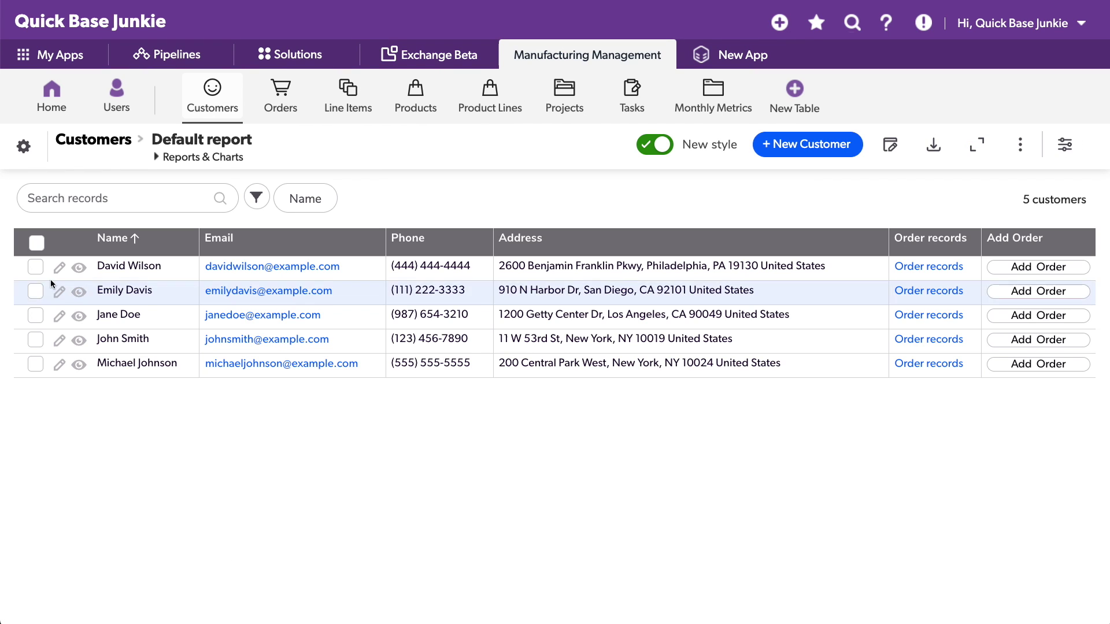
Step: Edit the first customer's record and scroll down to its Order details section
{"action": "left_click", "coordinate": [59, 272]}
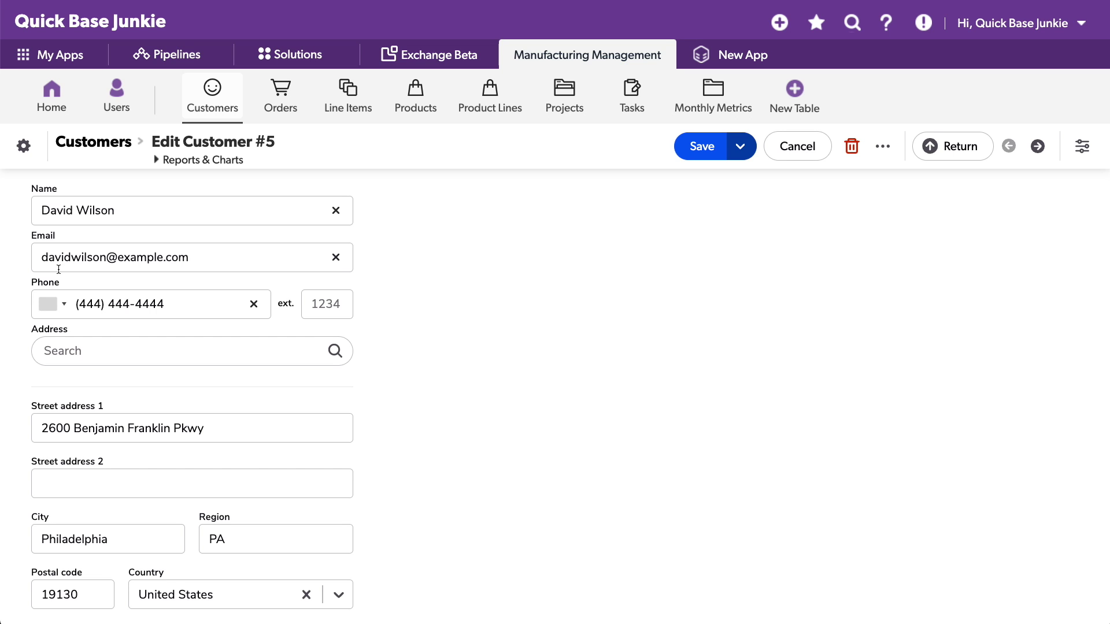
{"action": "scroll", "coordinate": [451, 284], "scroll_direction": "down", "scroll_amount": 7}
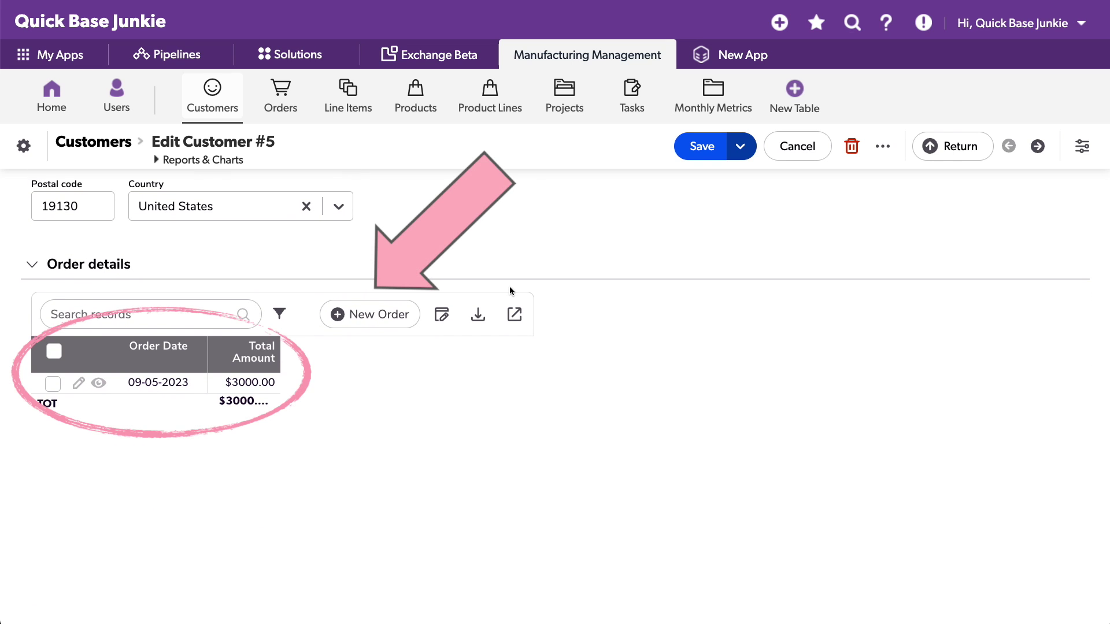
{"action": "scroll", "coordinate": [511, 291], "scroll_direction": "down", "scroll_amount": 2}
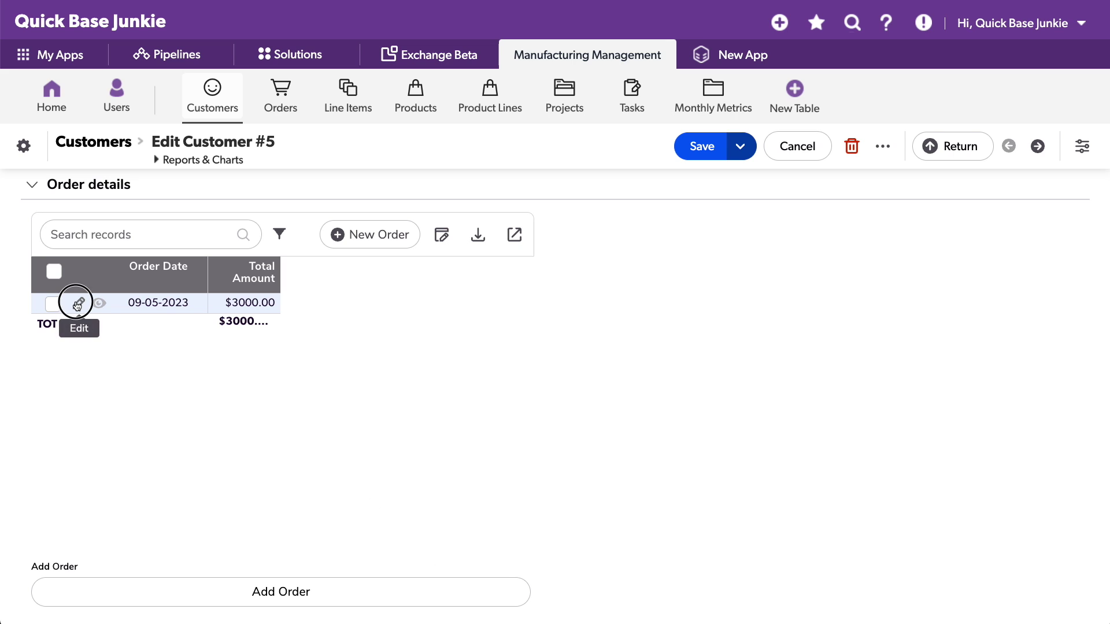
Step: Open the customer's 09-05-2023 order and inspect the Total Amount field's settings
{"action": "left_click", "coordinate": [78, 304]}
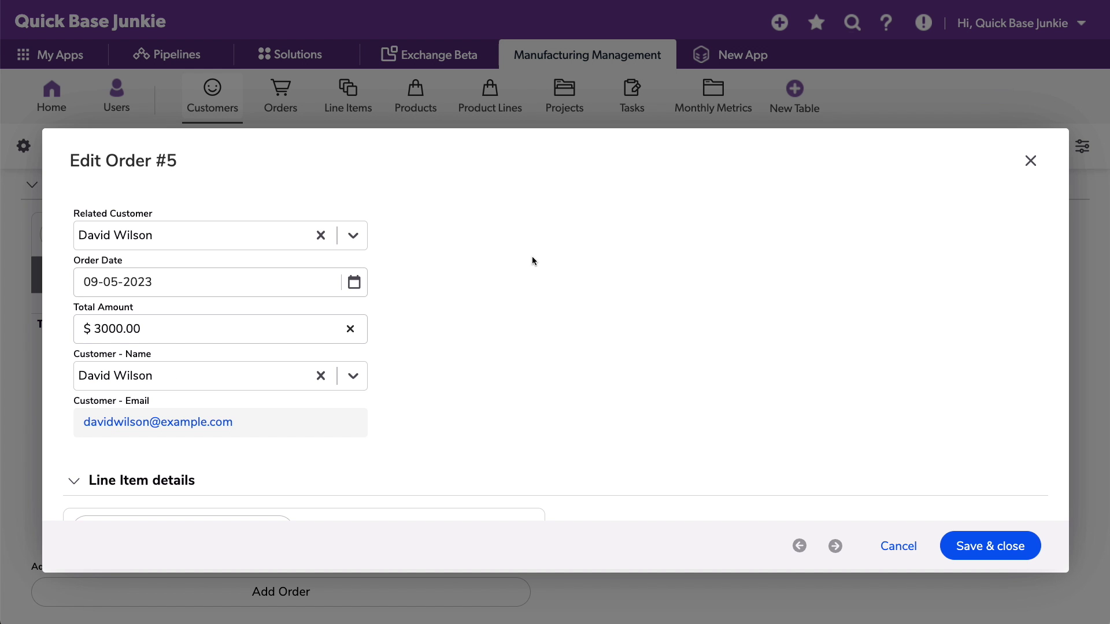
{"action": "scroll", "coordinate": [532, 261], "scroll_direction": "down", "scroll_amount": 1}
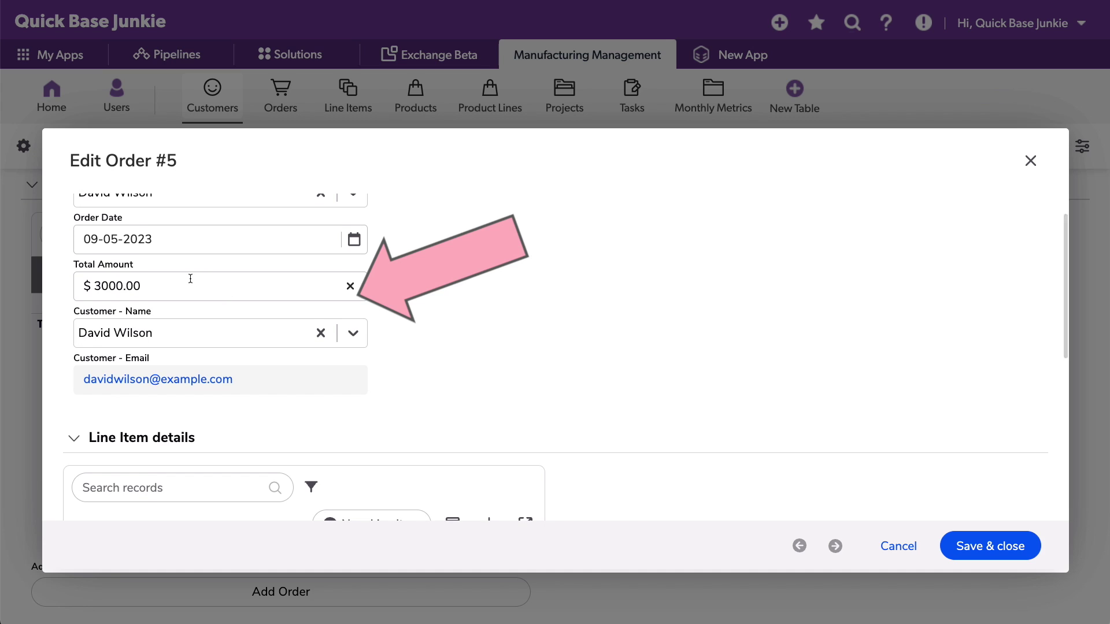
{"action": "right_click", "coordinate": [115, 264]}
{"action": "left_click", "coordinate": [179, 328]}
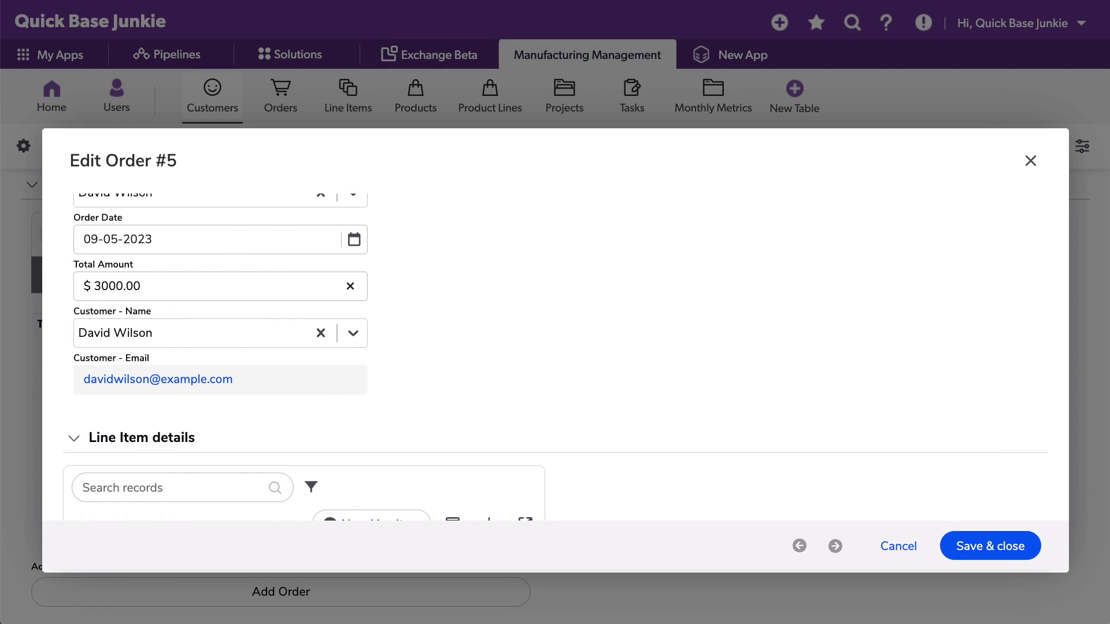
{"action": "scroll", "coordinate": [681, 294], "scroll_direction": "down", "scroll_amount": 4}
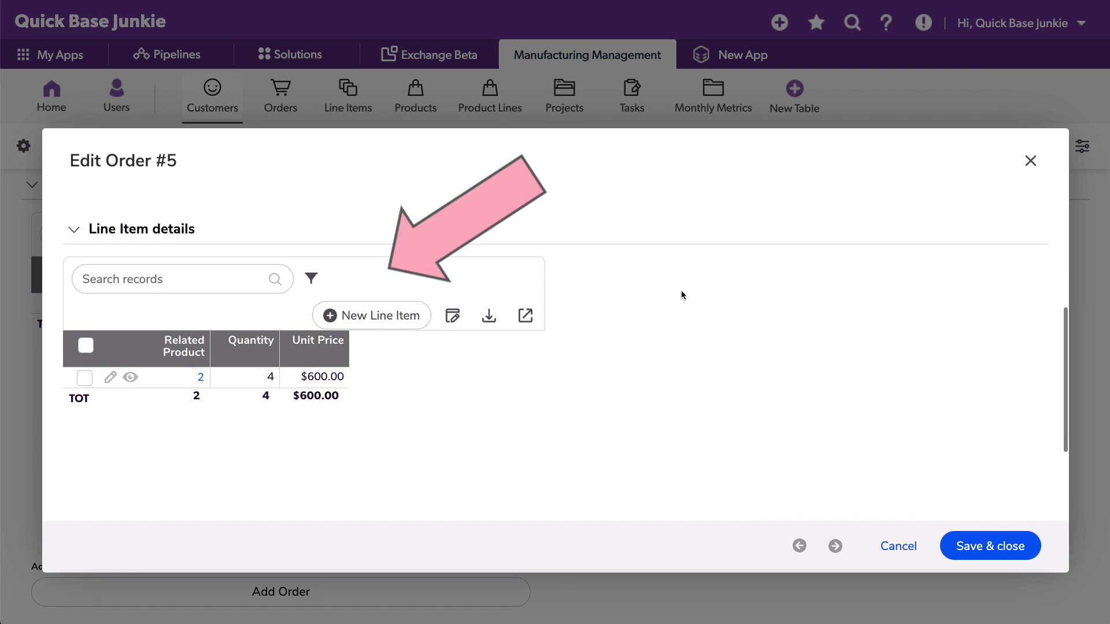
Step: Inspect the order's Product B line item (quantity 4, $600.00), then close back to the customer
{"action": "left_click", "coordinate": [110, 379]}
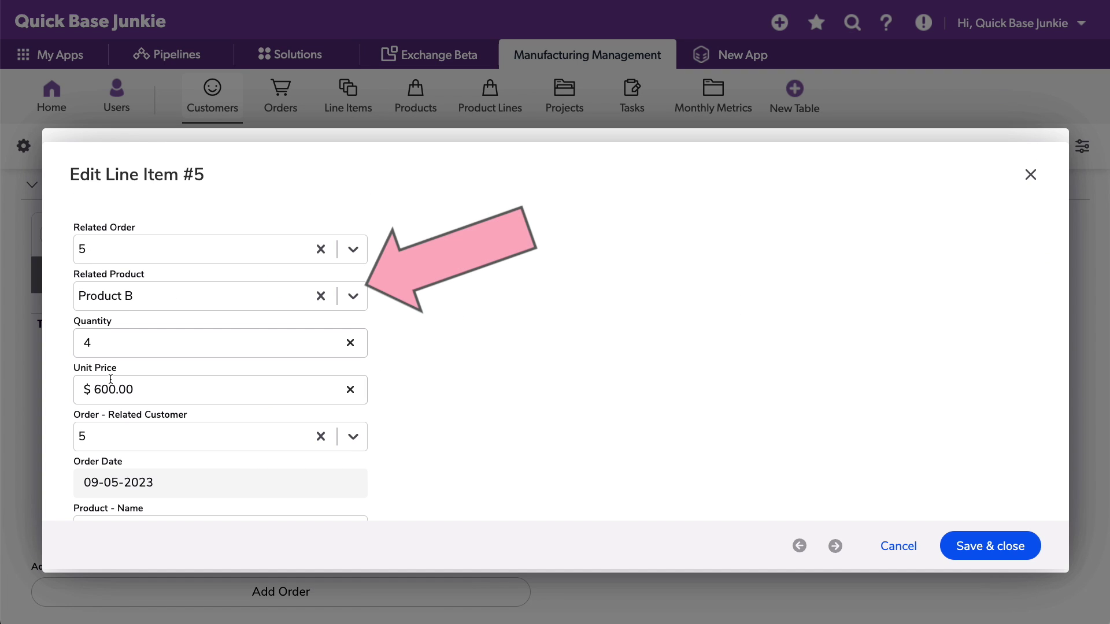
{"action": "scroll", "coordinate": [540, 340], "scroll_direction": "down", "scroll_amount": 2}
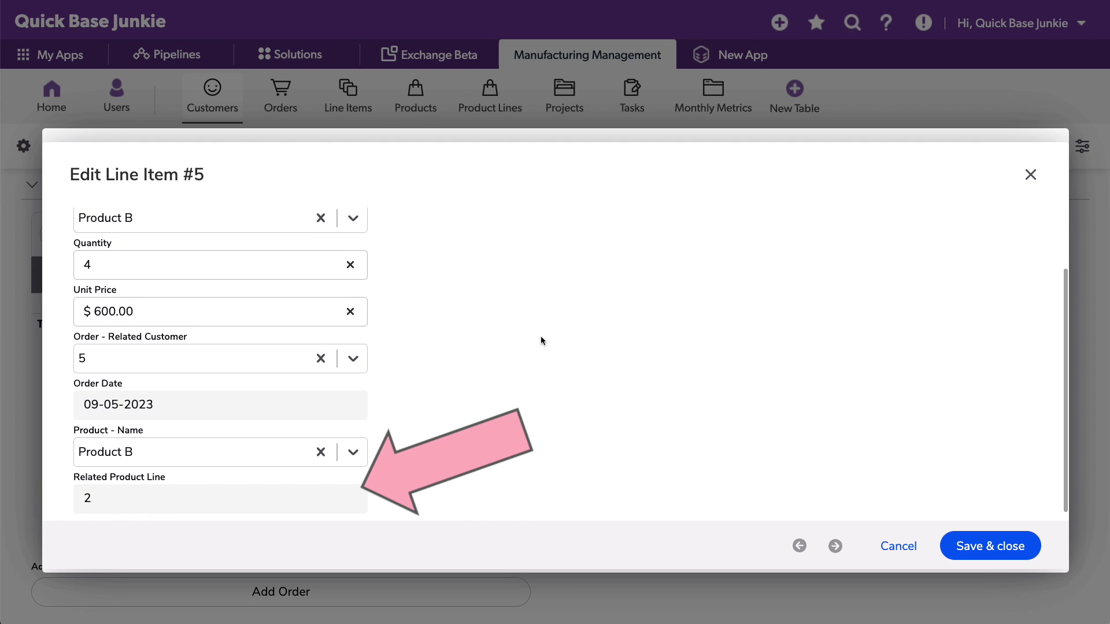
{"action": "scroll", "coordinate": [541, 340], "scroll_direction": "up", "scroll_amount": 2}
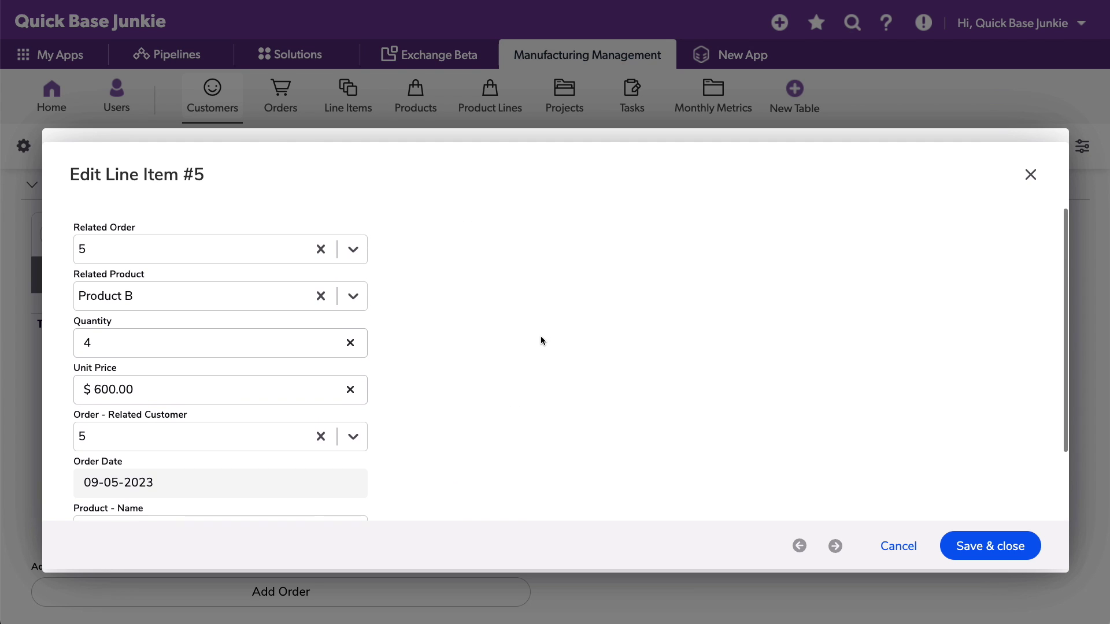
{"action": "double_click", "coordinate": [897, 546]}
{"action": "left_click", "coordinate": [1032, 178]}
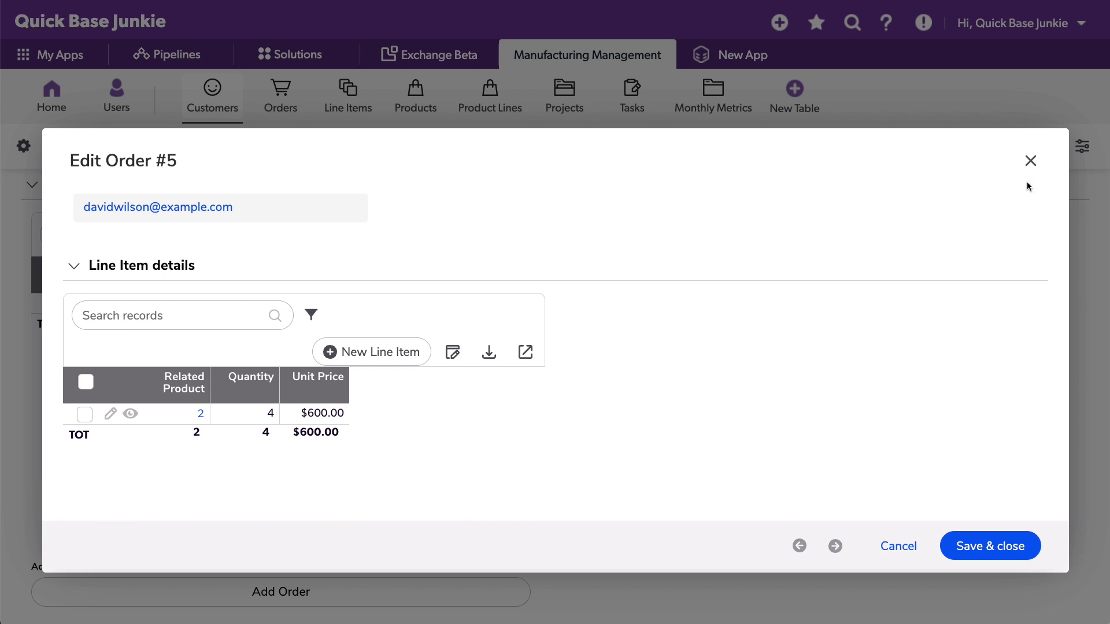
{"action": "left_click", "coordinate": [1032, 159]}
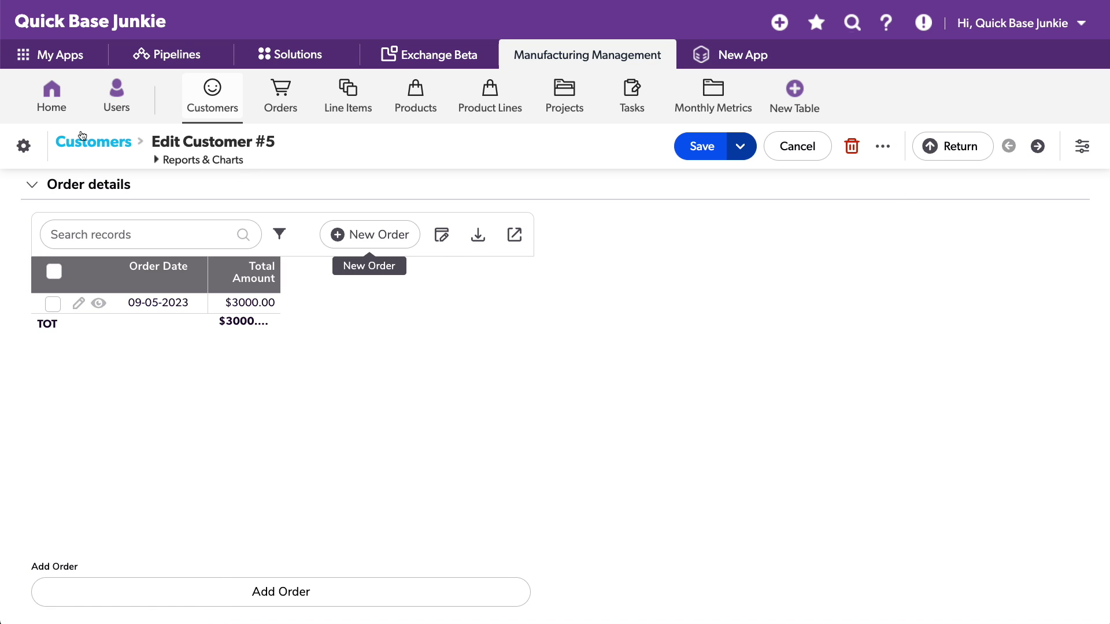
Step: Show the app's table relationship diagram from App management settings
{"action": "left_click", "coordinate": [46, 108]}
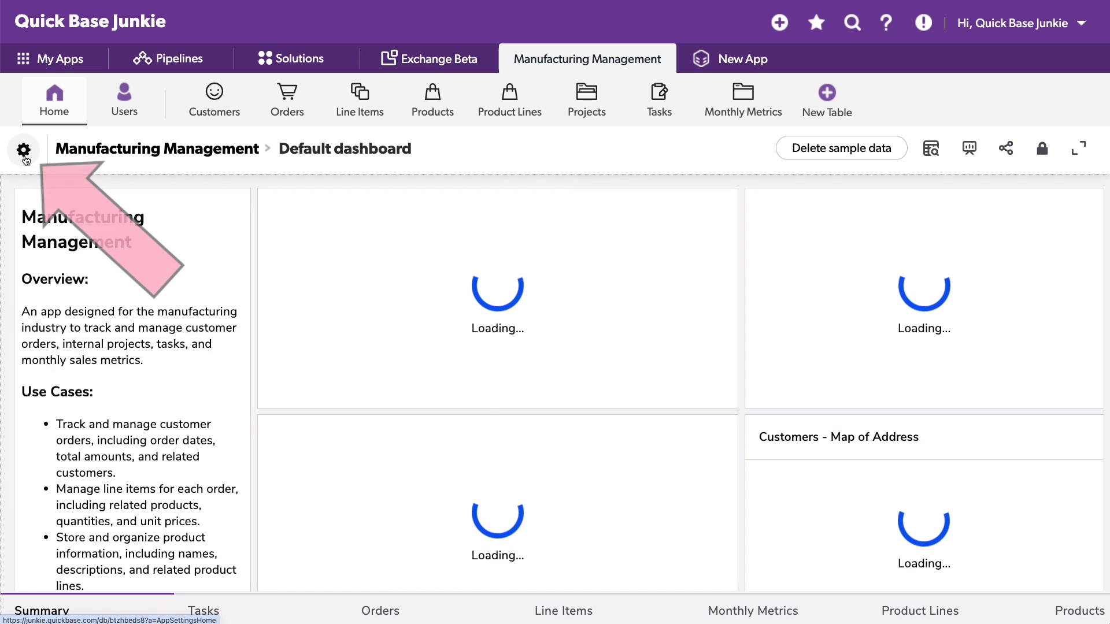
{"action": "left_click", "coordinate": [24, 153]}
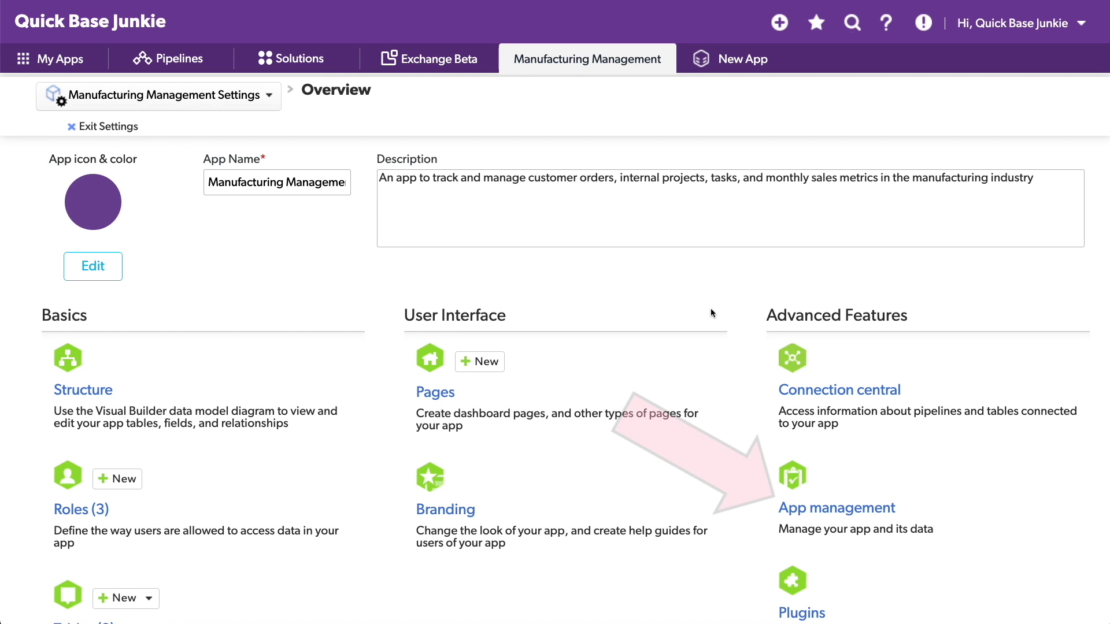
{"action": "left_click", "coordinate": [841, 508]}
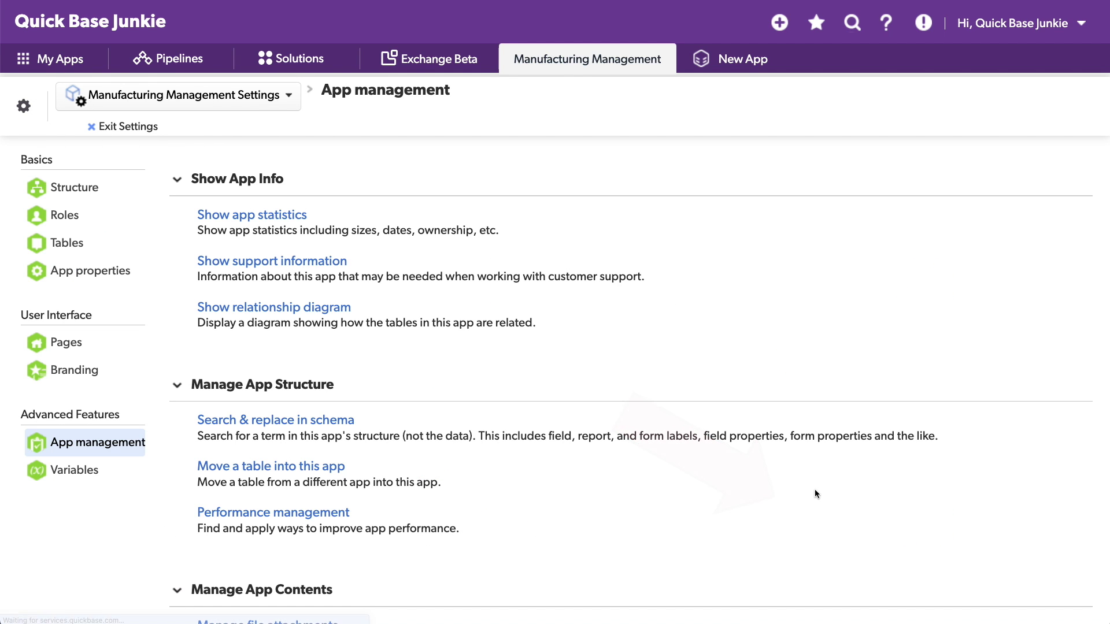
{"action": "left_click", "coordinate": [273, 310]}
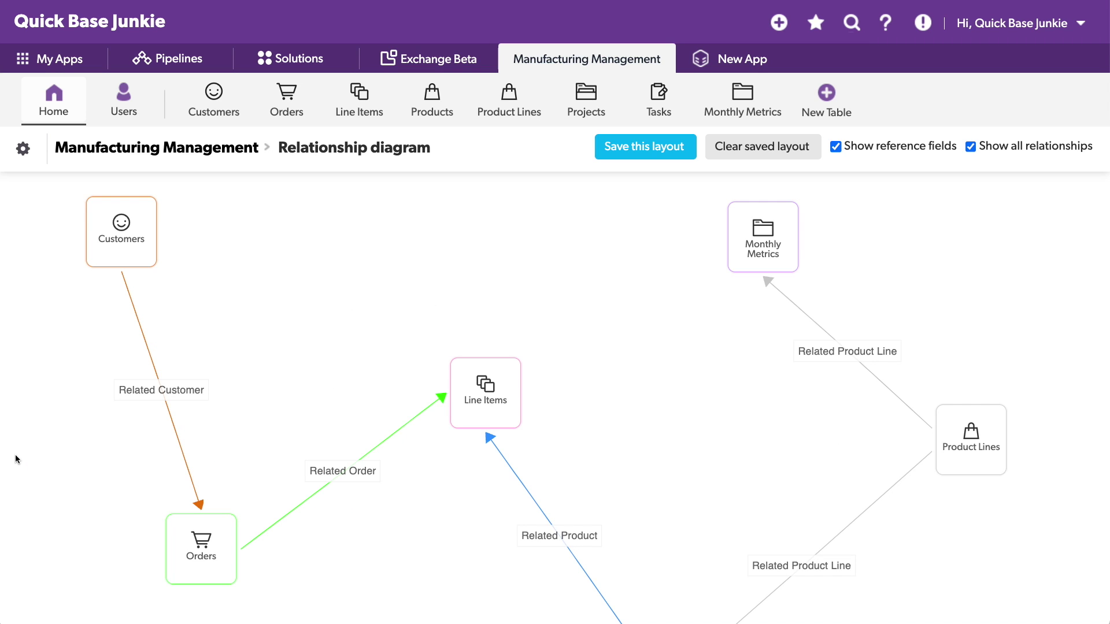
Step: Group Customers, Orders, Line Items, Products and Product Lines together in the diagram
{"action": "left_click_drag", "start_coordinate": [121, 239], "coordinate": [198, 238]}
{"action": "left_click", "coordinate": [198, 236]}
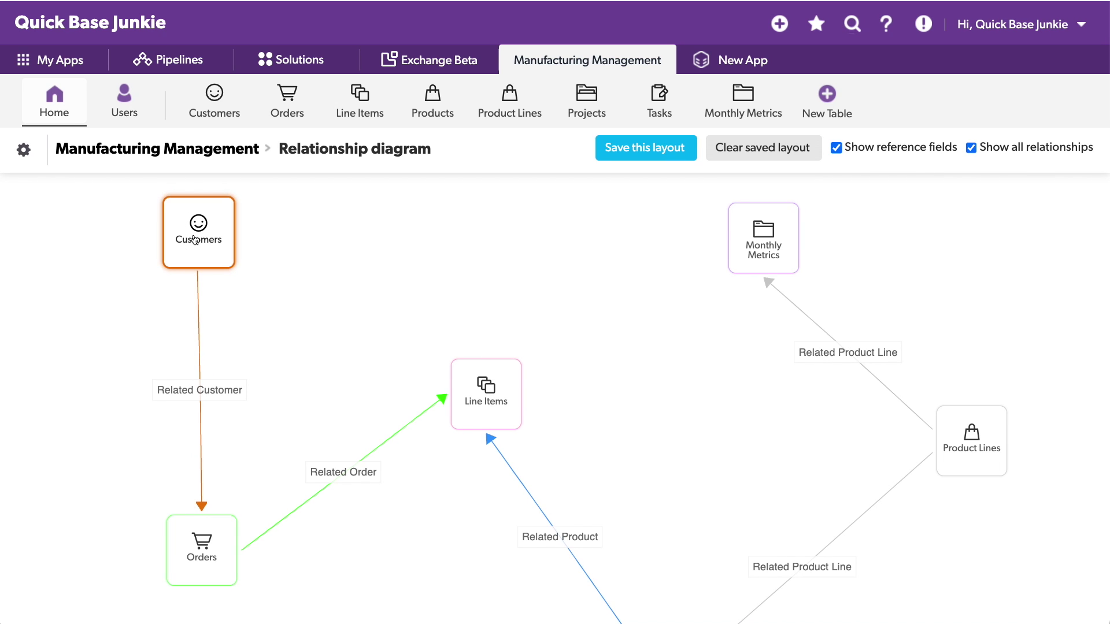
{"action": "left_click_drag", "start_coordinate": [209, 563], "coordinate": [208, 412]}
{"action": "left_click", "coordinate": [210, 413]}
{"action": "left_click_drag", "start_coordinate": [493, 420], "coordinate": [270, 599]}
{"action": "left_click", "coordinate": [270, 599]}
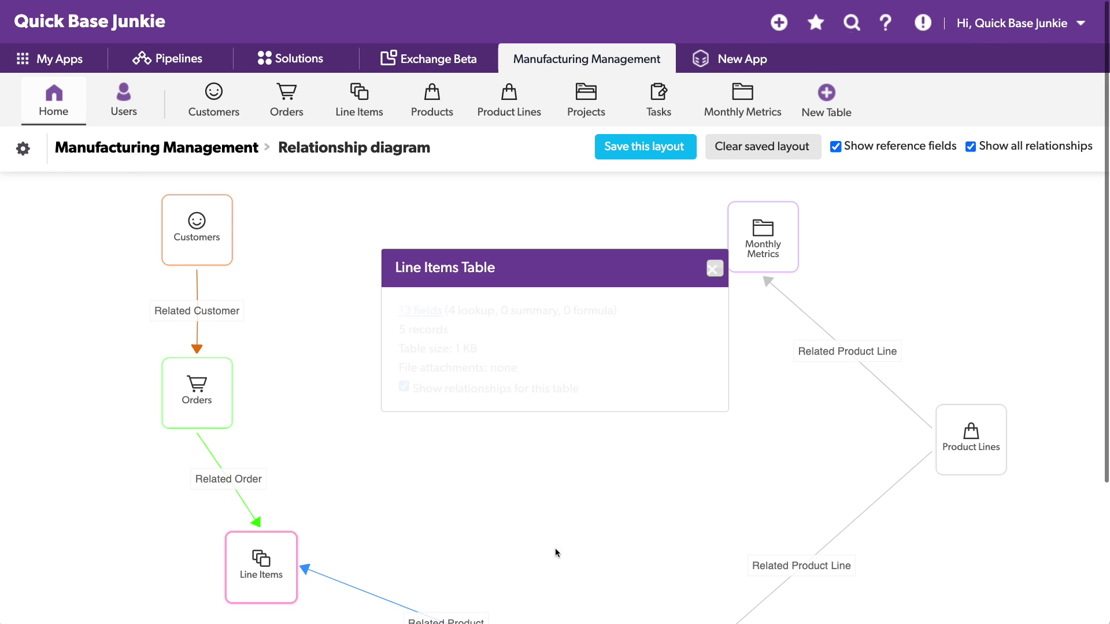
{"action": "scroll", "coordinate": [555, 548], "scroll_direction": "down", "scroll_amount": 2}
{"action": "left_click_drag", "start_coordinate": [640, 548], "coordinate": [348, 318]}
{"action": "left_click", "coordinate": [347, 318]}
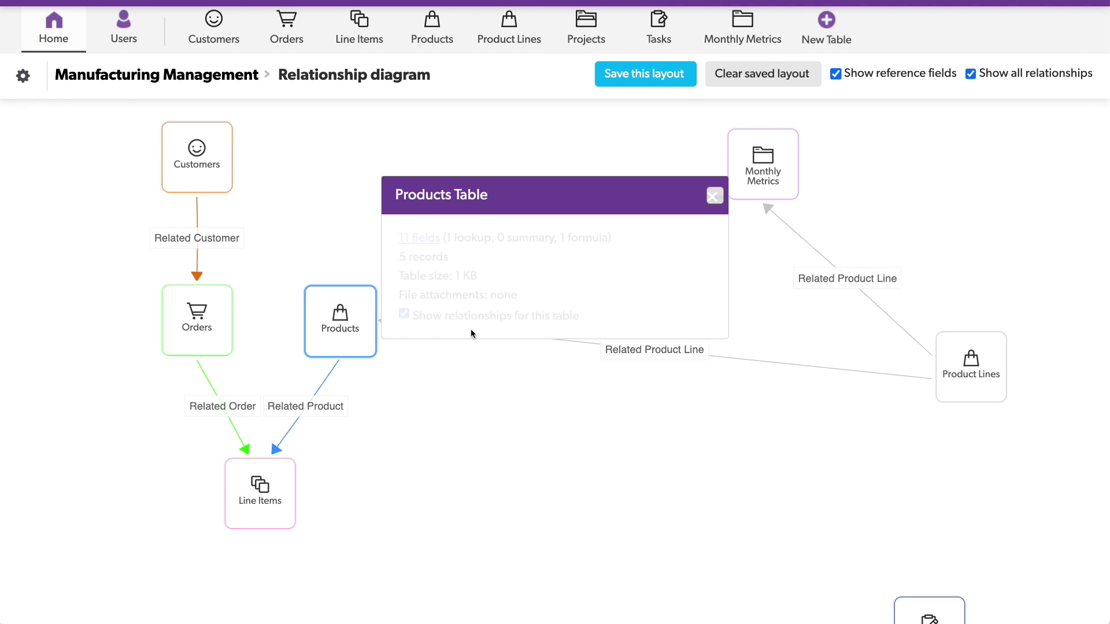
{"action": "left_click", "coordinate": [715, 196]}
{"action": "left_click_drag", "start_coordinate": [981, 380], "coordinate": [347, 180]}
{"action": "left_click", "coordinate": [373, 184]}
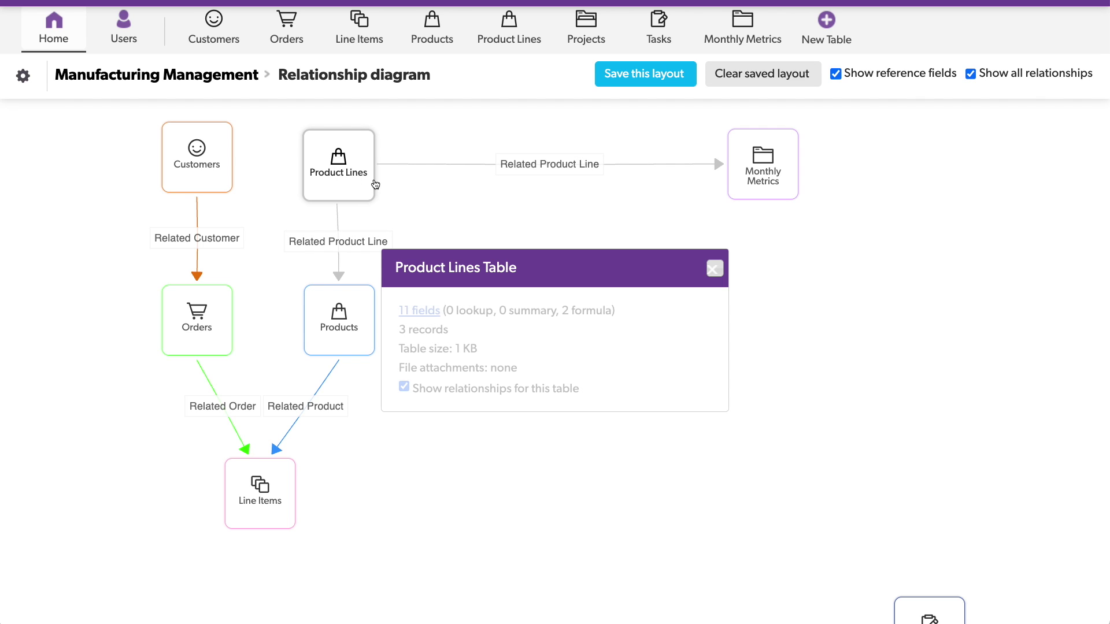
Step: Place Monthly Metrics beside Product Lines, Projects top right with Tasks below, and save the layout
{"action": "left_click_drag", "start_coordinate": [765, 167], "coordinate": [547, 167]}
{"action": "left_click", "coordinate": [712, 268]}
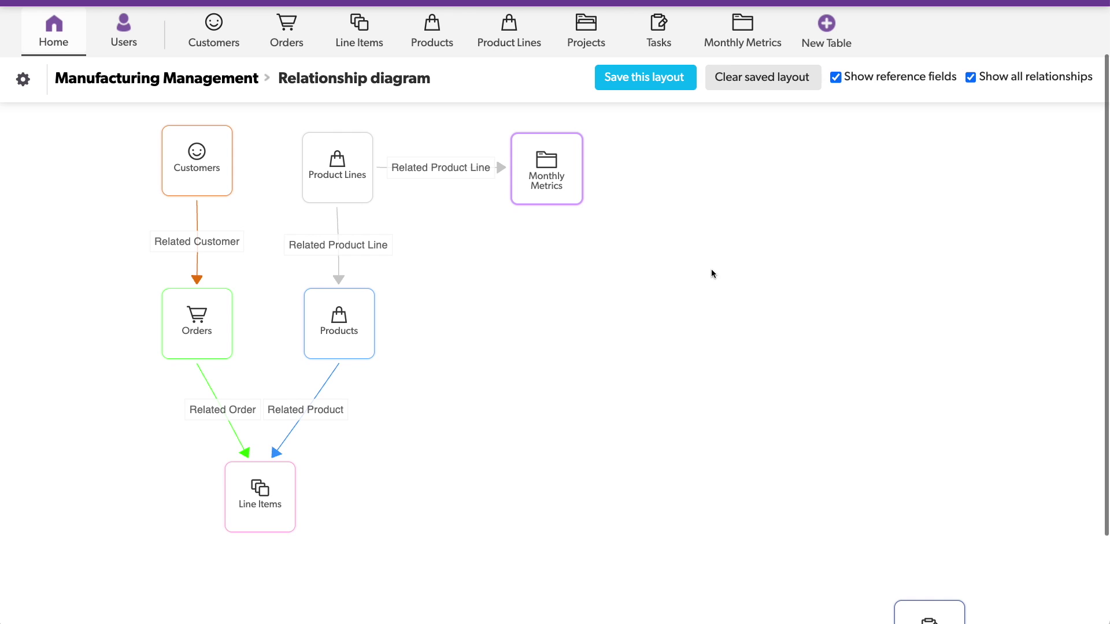
{"action": "scroll", "coordinate": [960, 309], "scroll_direction": "down", "scroll_amount": 2}
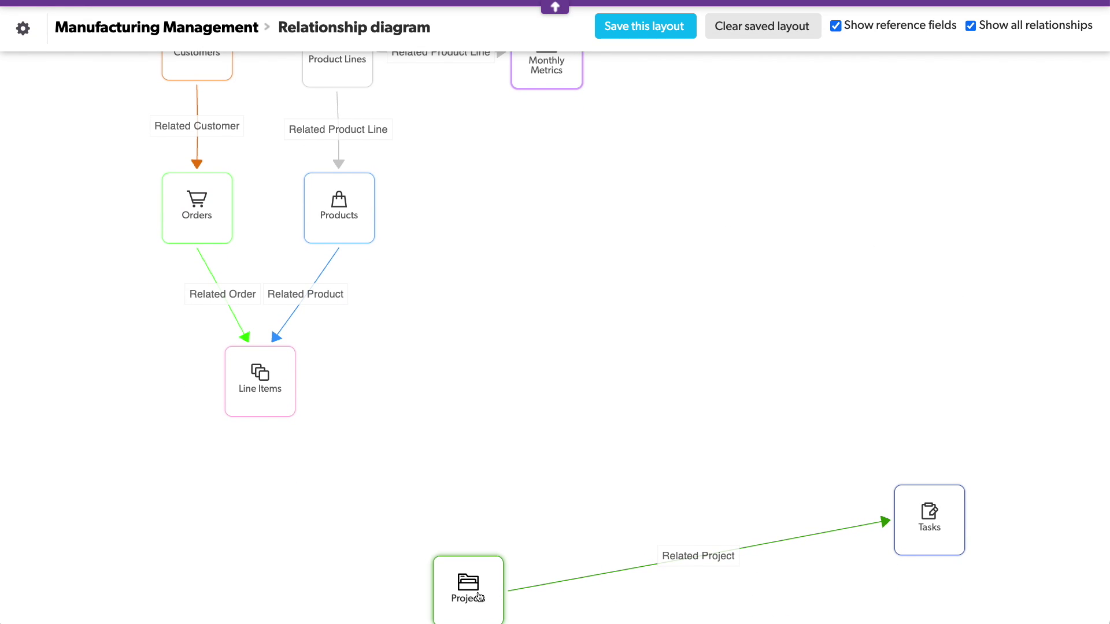
{"action": "left_click_drag", "start_coordinate": [480, 597], "coordinate": [686, 160]}
{"action": "left_click_drag", "start_coordinate": [780, 71], "coordinate": [789, 57]}
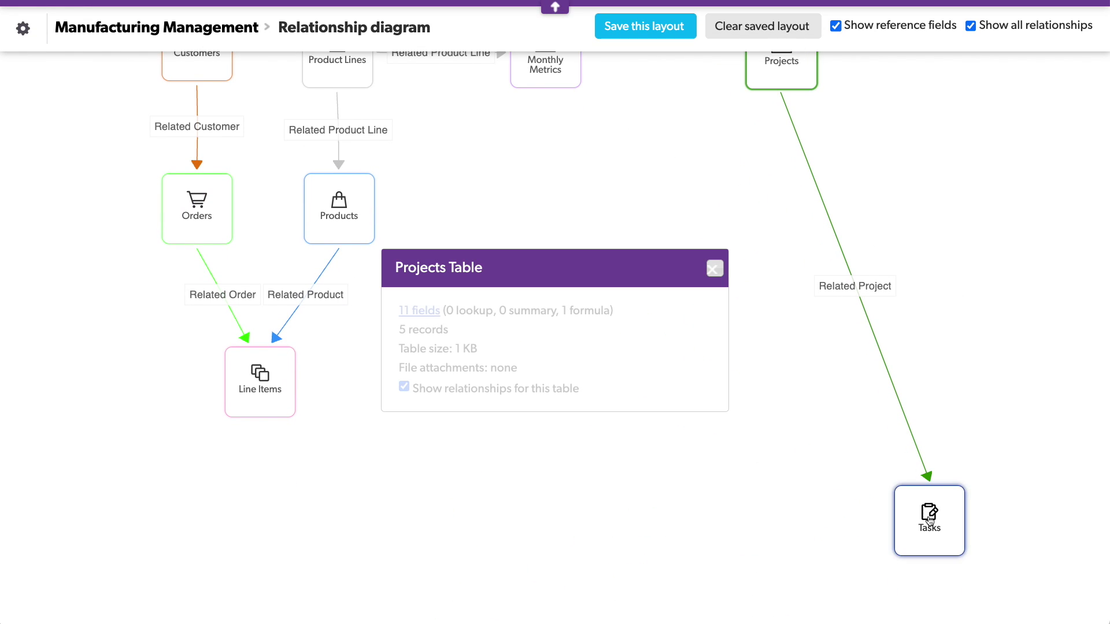
{"action": "left_click_drag", "start_coordinate": [929, 518], "coordinate": [786, 213]}
{"action": "scroll", "coordinate": [910, 347], "scroll_direction": "up", "scroll_amount": 3}
{"action": "scroll", "coordinate": [910, 351], "scroll_direction": "up", "scroll_amount": 1}
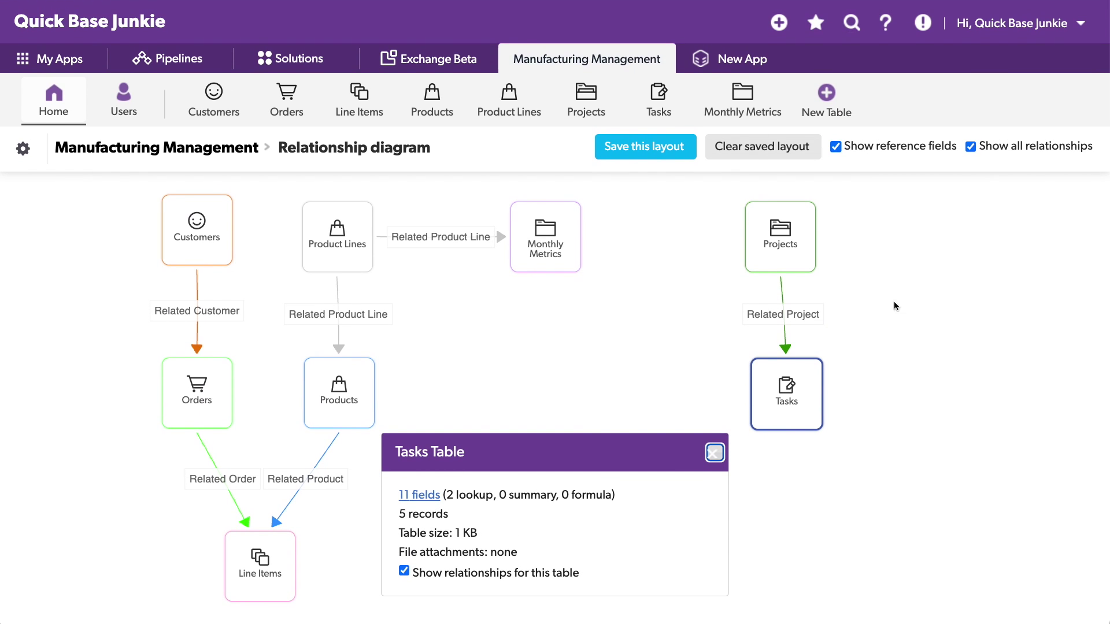
{"action": "left_click", "coordinate": [651, 154]}
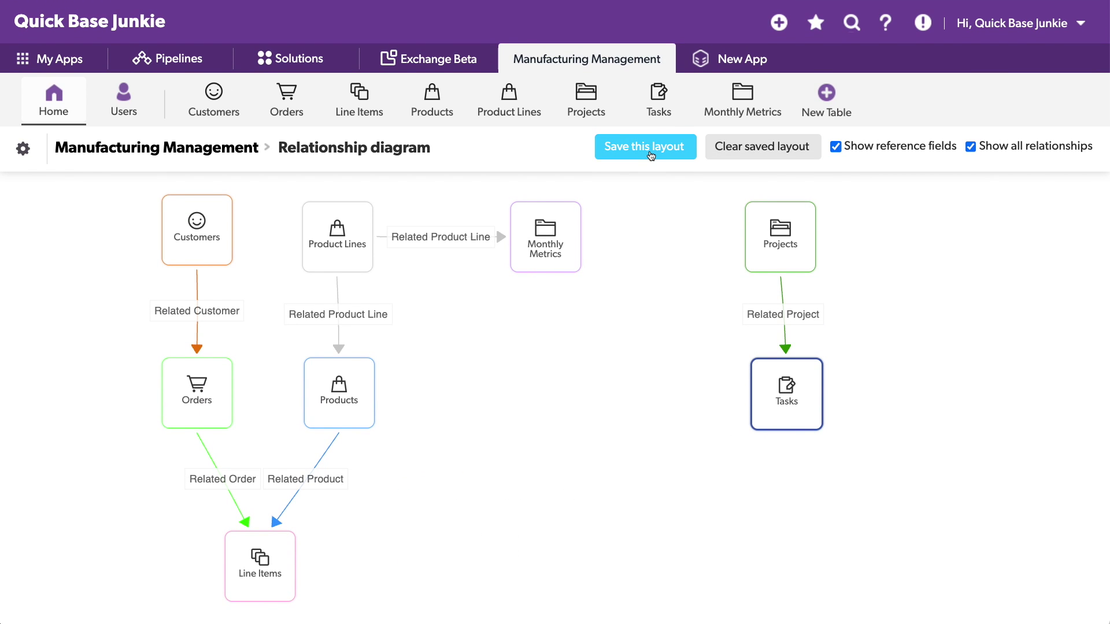
Step: Review the Monthly Metrics report and the Tasks and Orders dashboard pages, then return to My Apps
{"action": "left_click", "coordinate": [747, 100]}
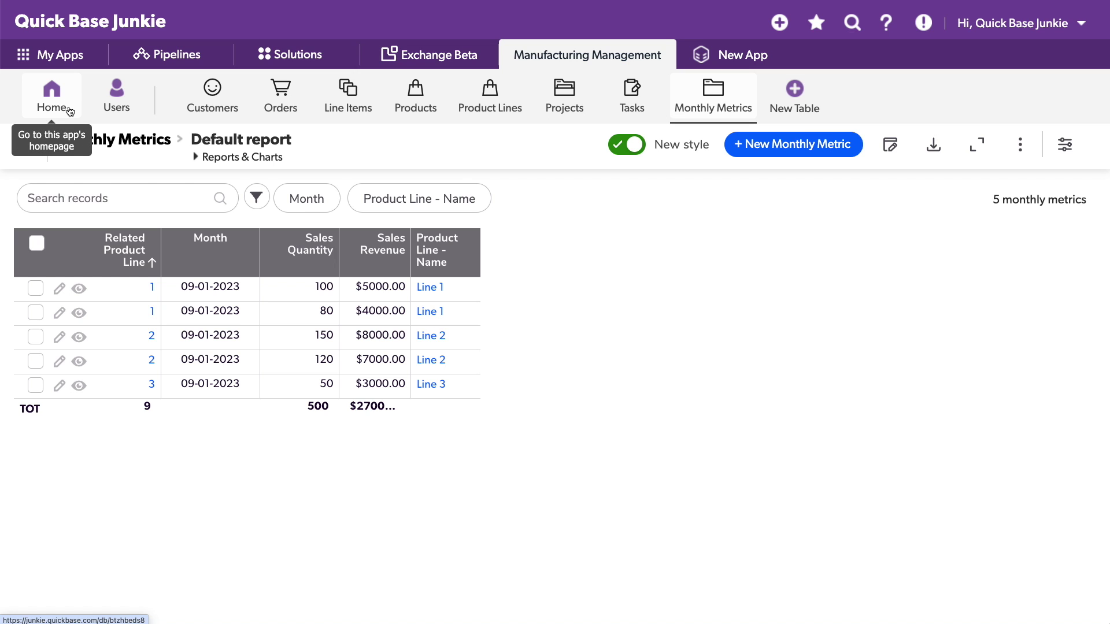
{"action": "left_click", "coordinate": [68, 109]}
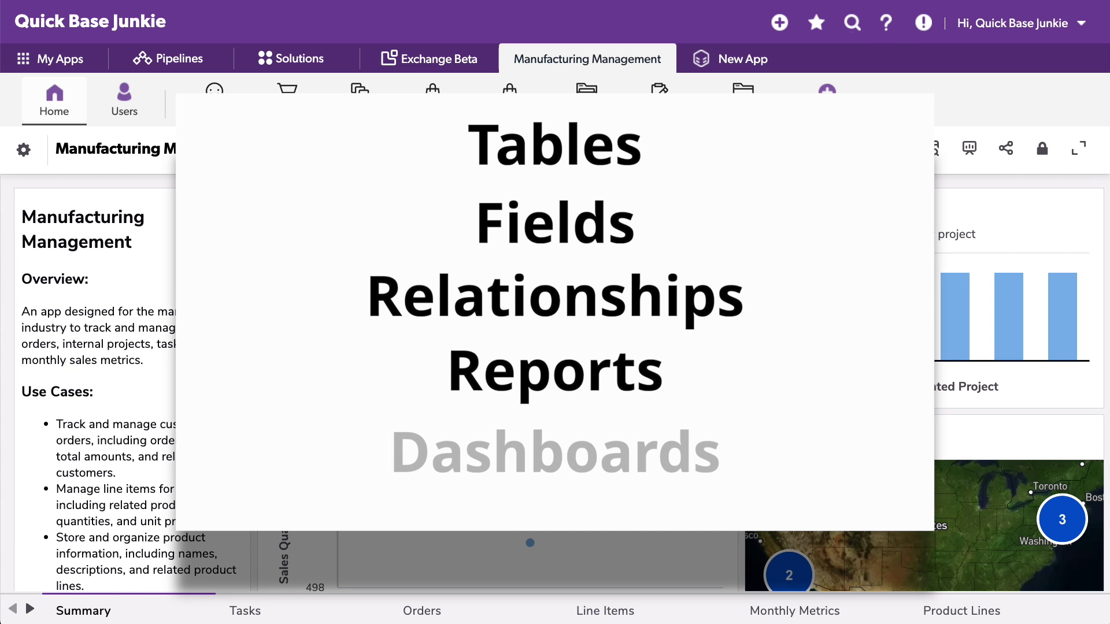
{"action": "left_click", "coordinate": [245, 611]}
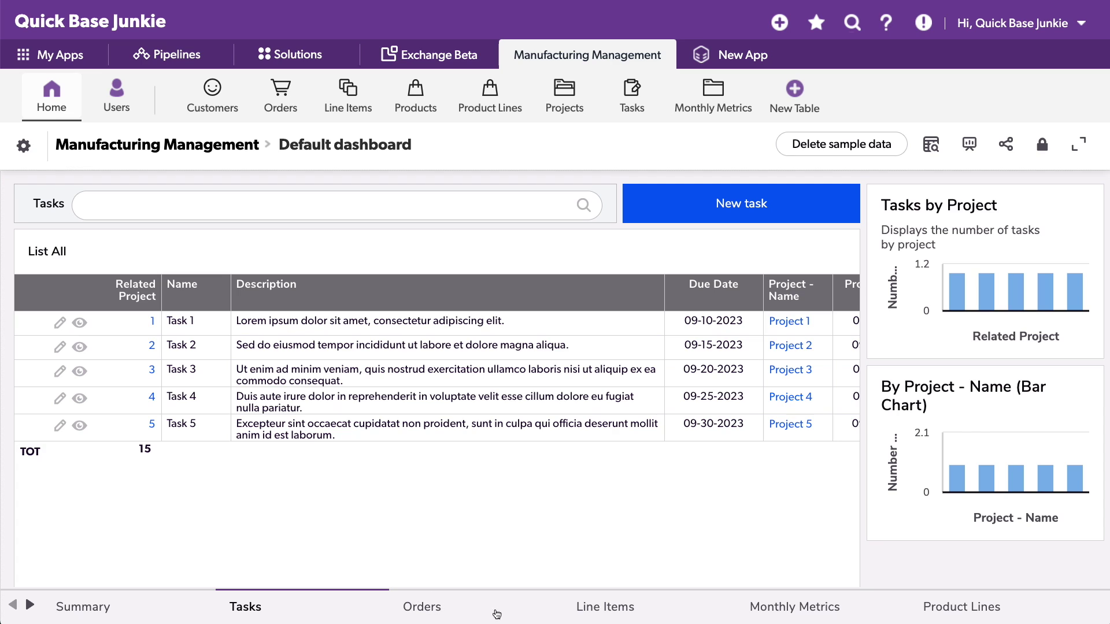
{"action": "left_click", "coordinate": [497, 613]}
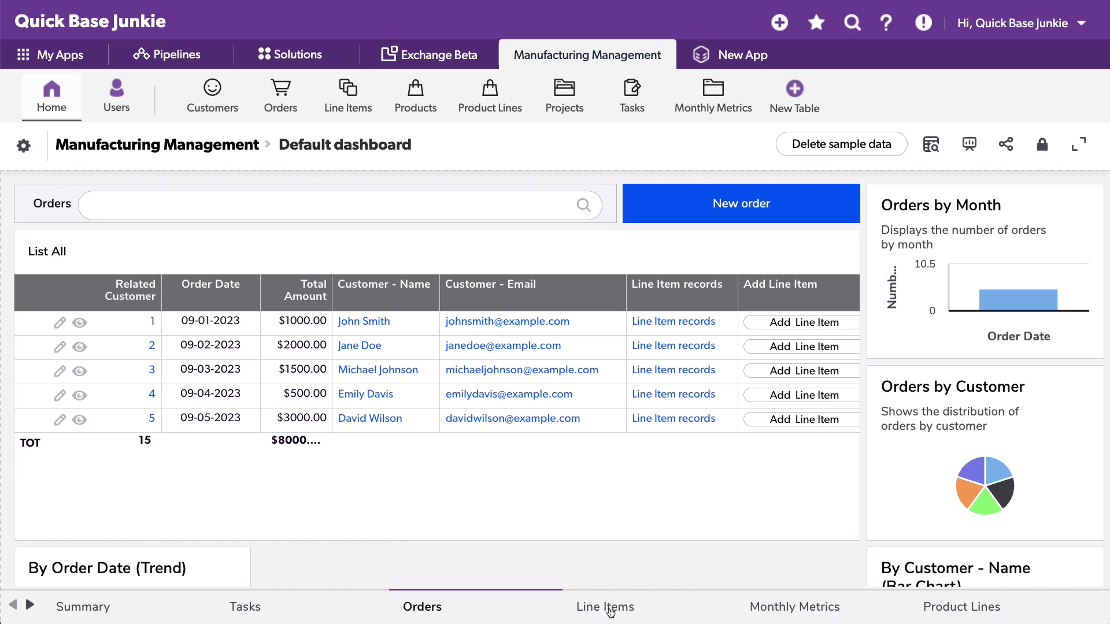
{"action": "left_click", "coordinate": [413, 132]}
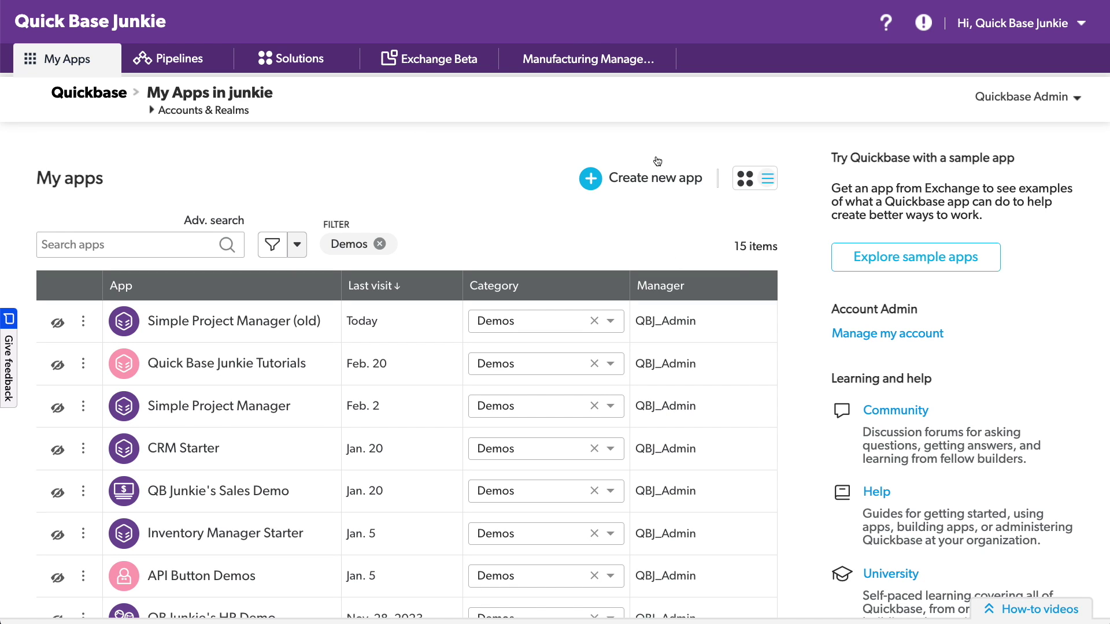
Step: Start another new app to bring up the blank AI builder questionnaire
{"action": "left_click", "coordinate": [604, 178]}
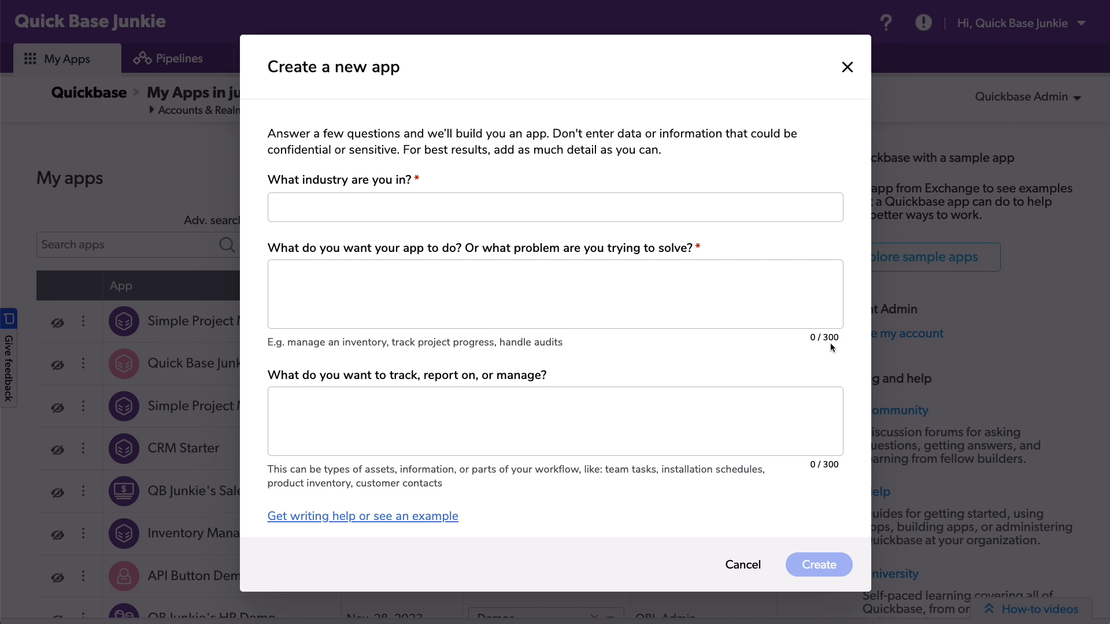
Step: Cancel the blank questionnaire to return to the four app-creation options
{"action": "left_click", "coordinate": [740, 563]}
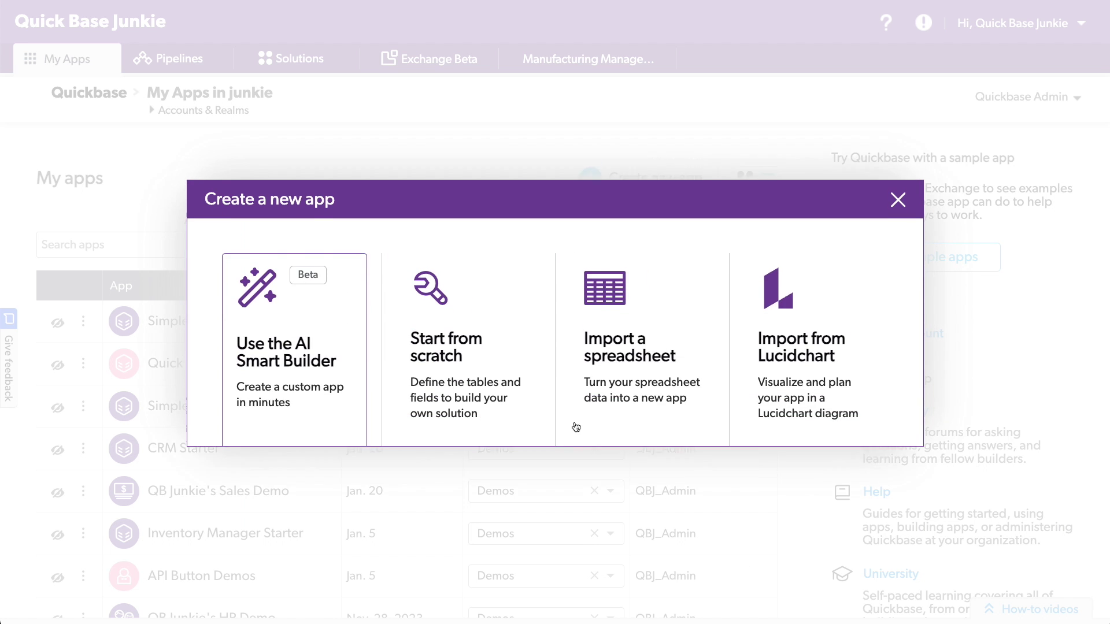